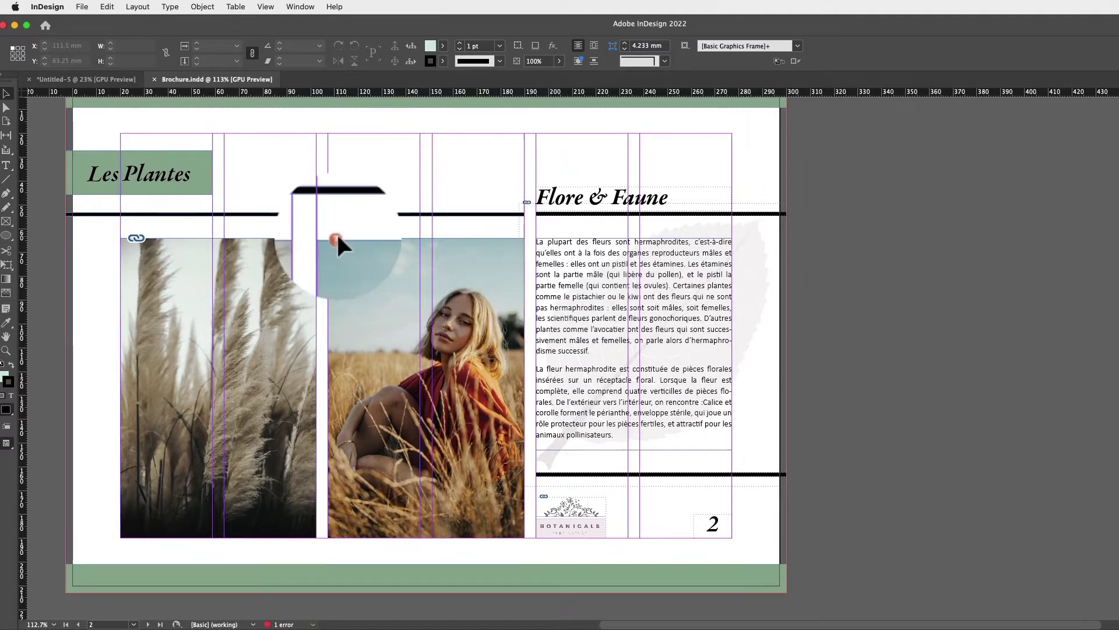
Scroll the brochure view back to the 'Flore & Faune: Brochure' cover on page 1.
{"action": "mouse_move", "coordinate": [333, 238]}
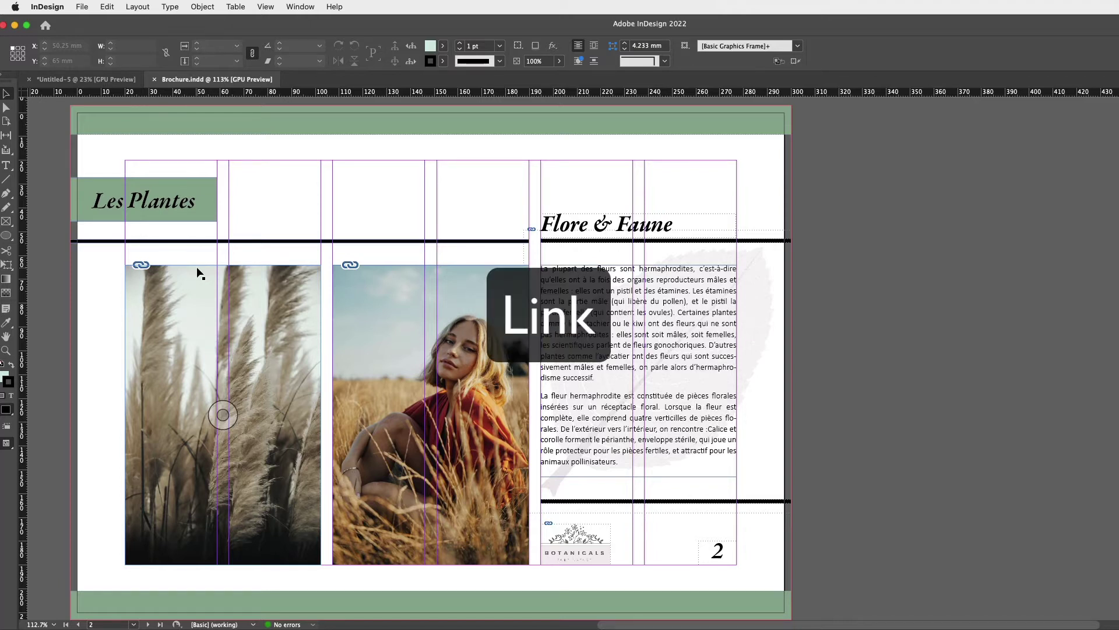
{"action": "scroll", "coordinate": [197, 268], "scroll_direction": "left", "scroll_amount": 5}
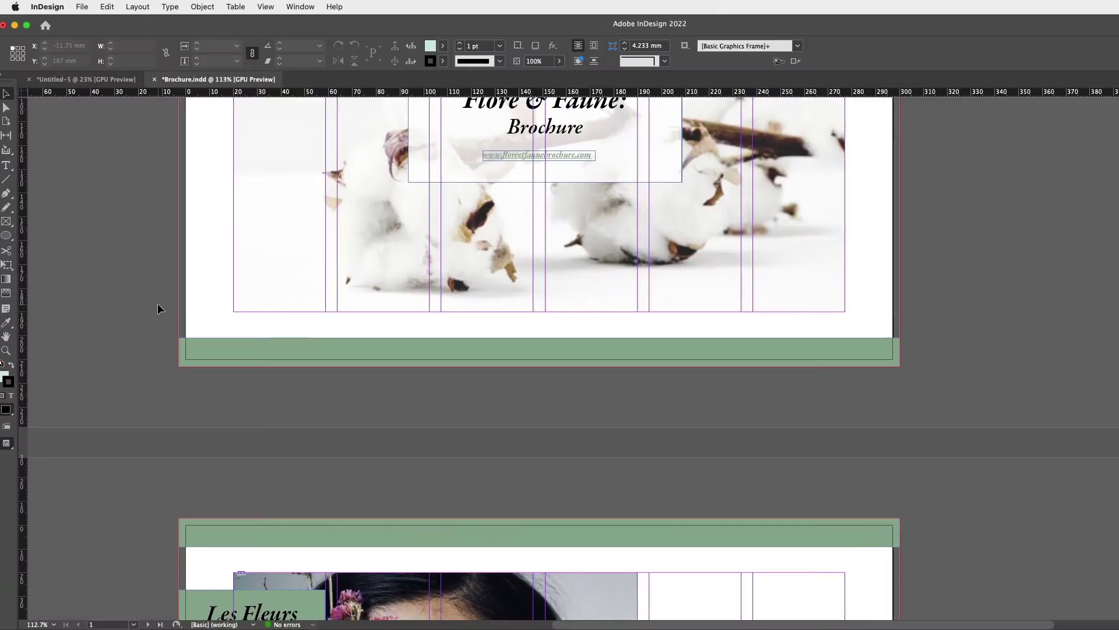
Browse the brochure pages, select the pampas-grass frame on page 2, and minimise InDesign.
{"action": "scroll", "coordinate": [158, 304], "scroll_direction": "down", "scroll_amount": 10}
{"action": "scroll", "coordinate": [157, 303], "scroll_direction": "down", "scroll_amount": 7}
{"action": "scroll", "coordinate": [156, 303], "scroll_direction": "up", "scroll_amount": 9}
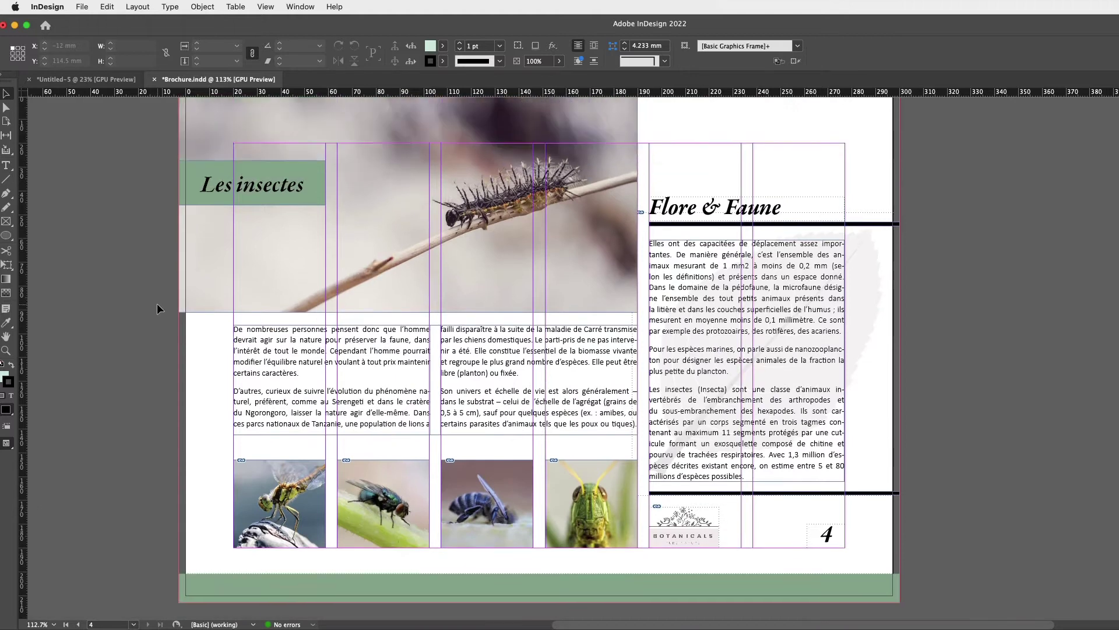
{"action": "scroll", "coordinate": [156, 303], "scroll_direction": "up", "scroll_amount": 10}
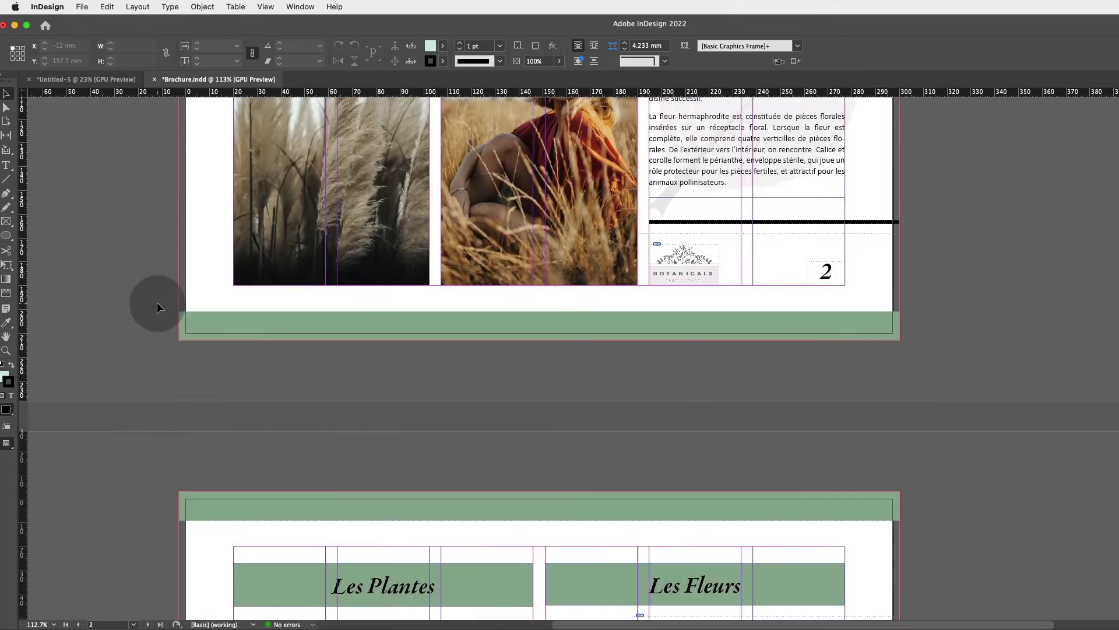
{"action": "scroll", "coordinate": [157, 302], "scroll_direction": "down", "scroll_amount": 1}
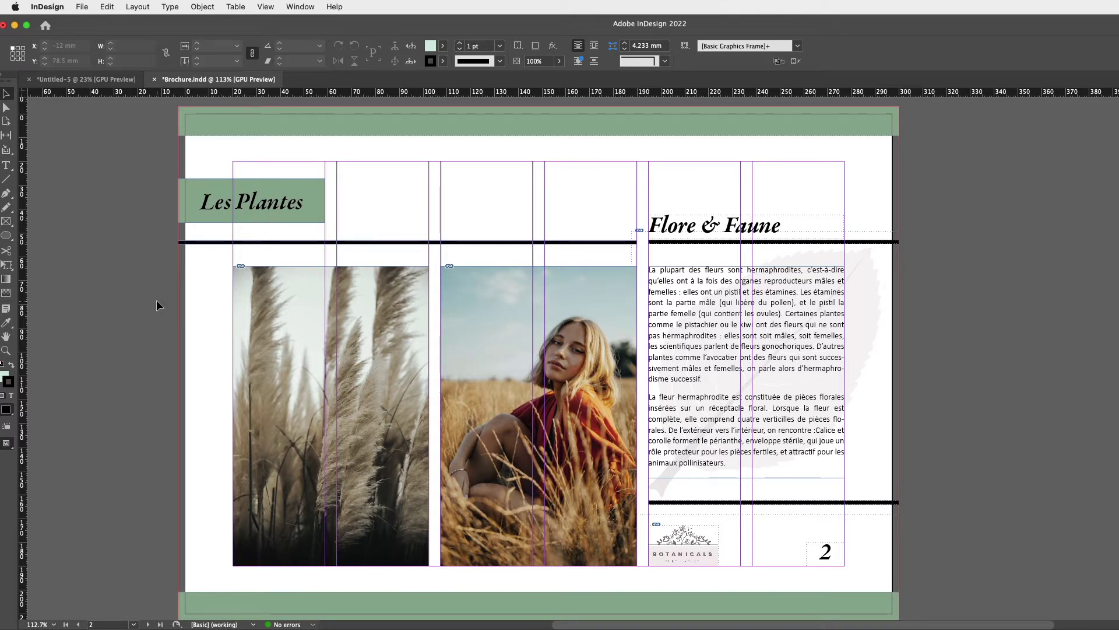
{"action": "left_click", "coordinate": [215, 289]}
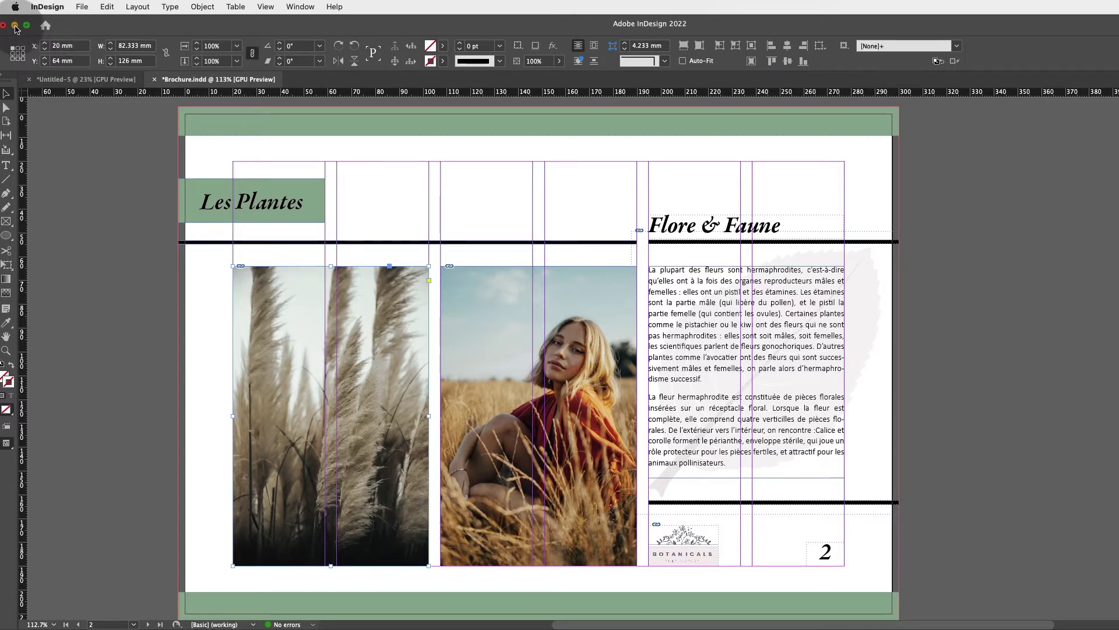
{"action": "left_click", "coordinate": [15, 25]}
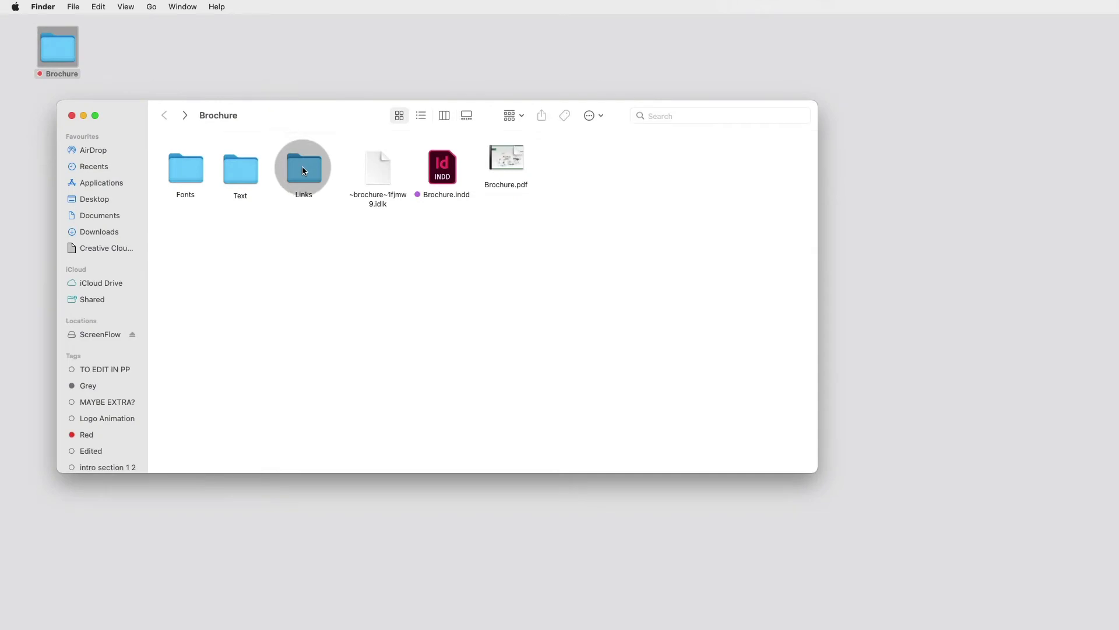
Open the Links folder in Finder, then bring Brochure.indd back from the Dock.
{"action": "double_click", "coordinate": [305, 172]}
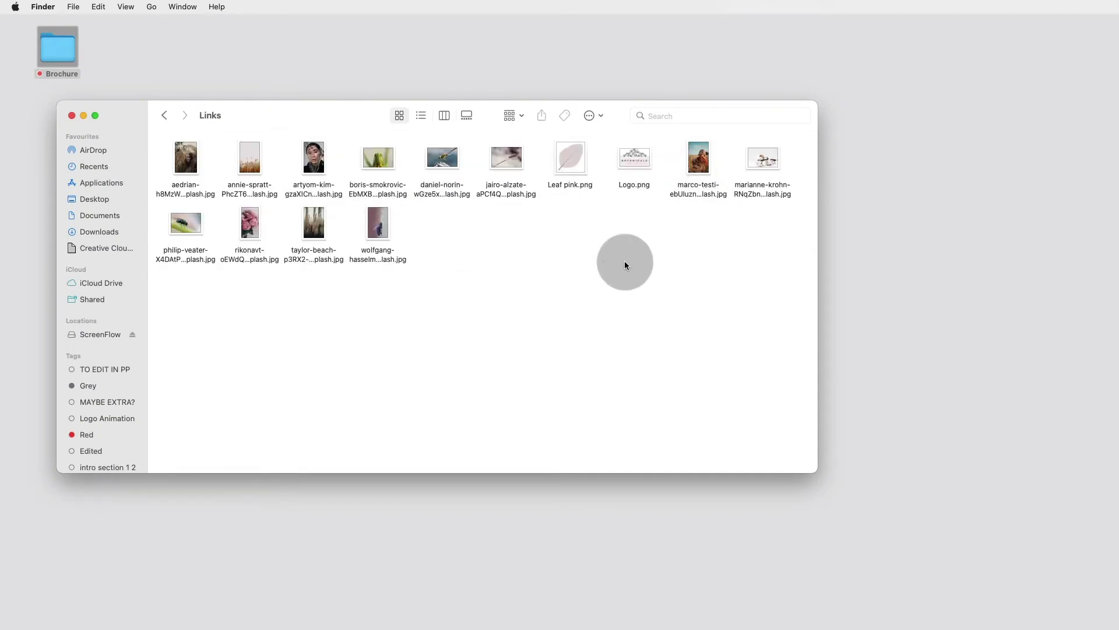
{"action": "mouse_move", "coordinate": [781, 625]}
{"action": "left_click", "coordinate": [1042, 609]}
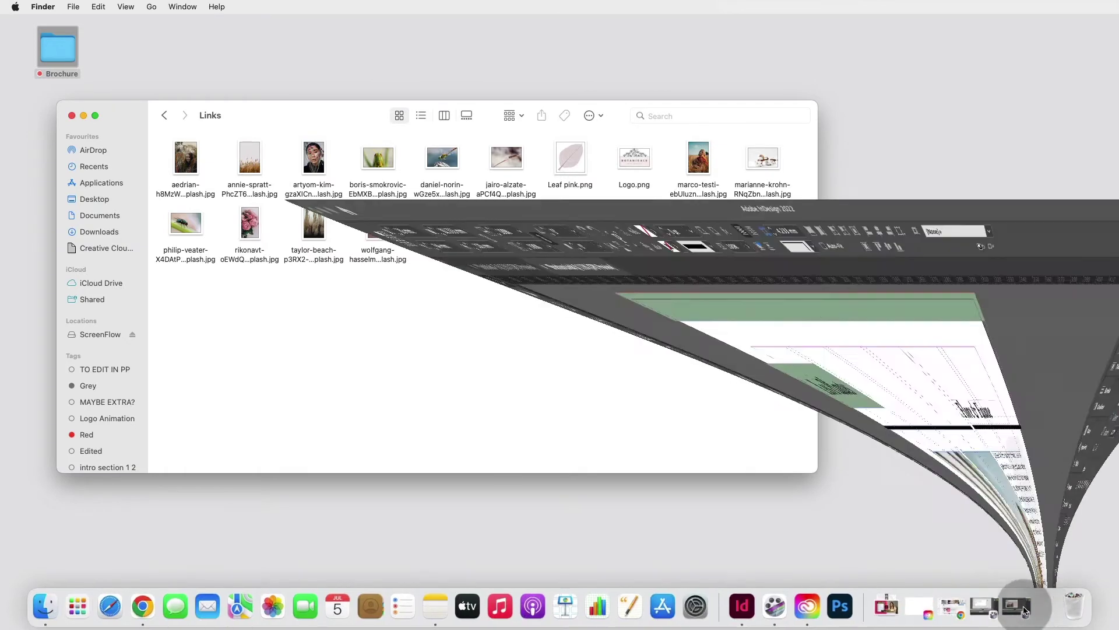
Deselect the pampas-grass frame, glance at the Links folder, and restore Brochure.indd.
{"action": "left_click", "coordinate": [108, 291]}
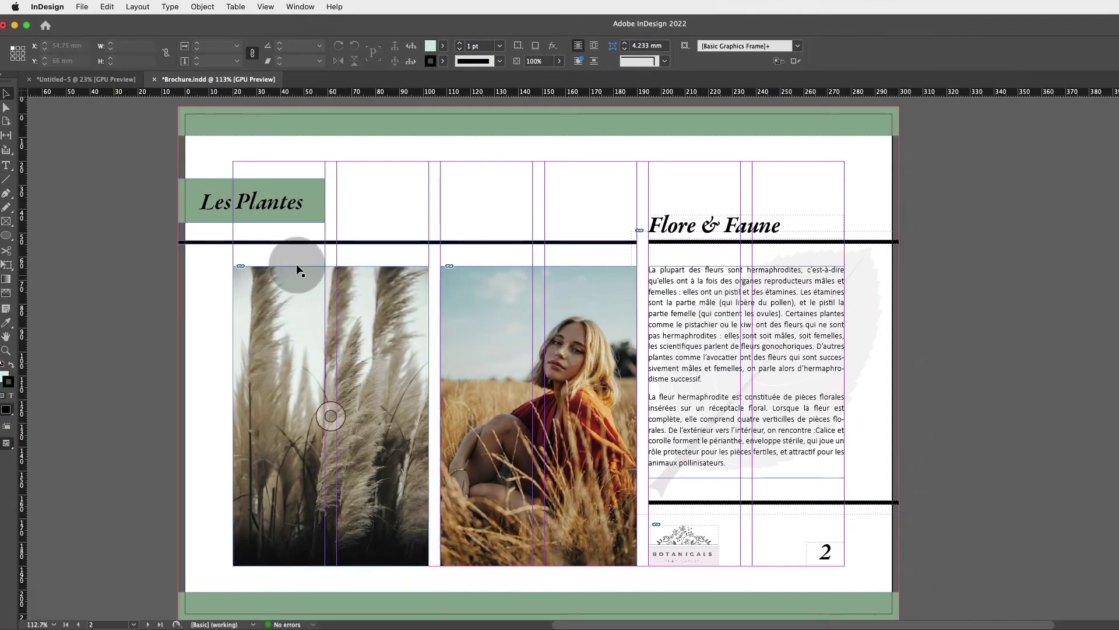
{"action": "left_click", "coordinate": [15, 25]}
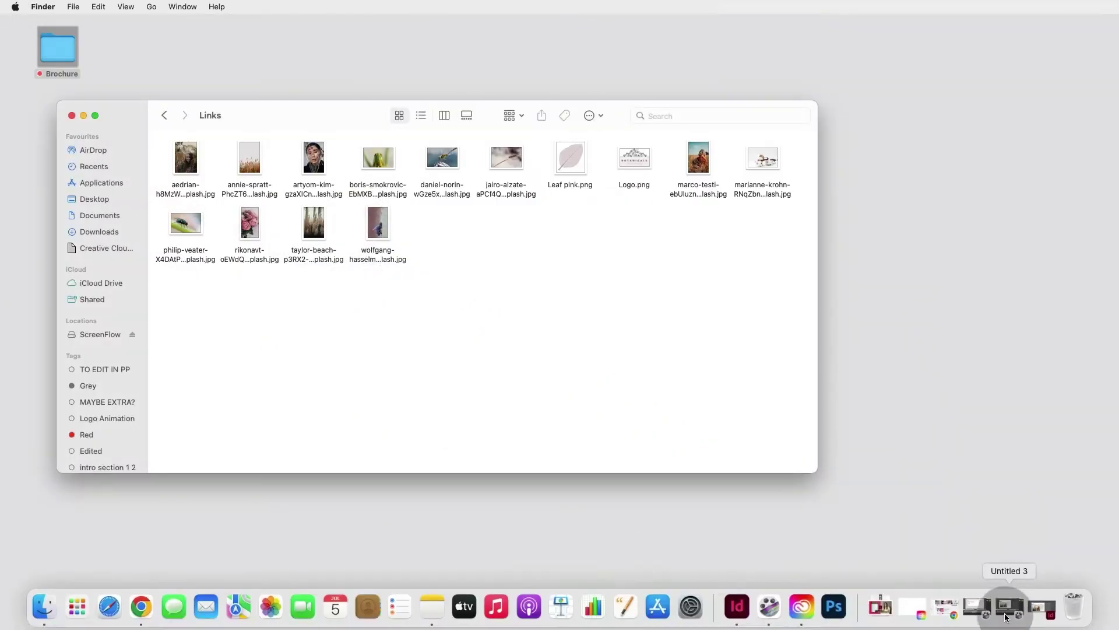
{"action": "left_click", "coordinate": [1006, 609]}
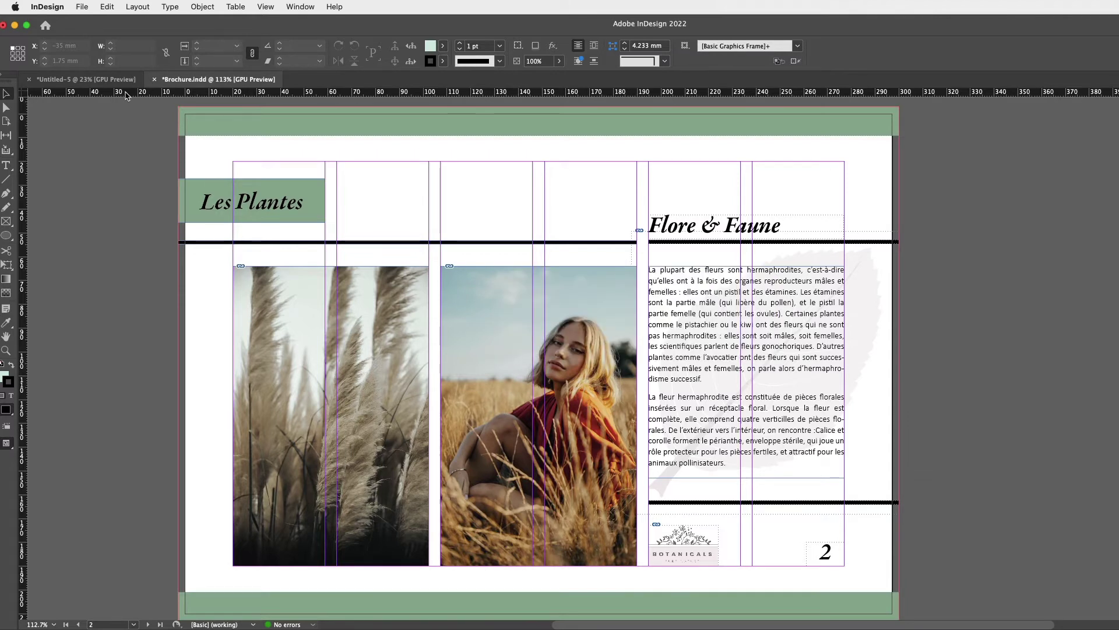
Show the Links panel from the Window menu and drag it left over the page.
{"action": "left_click", "coordinate": [298, 14]}
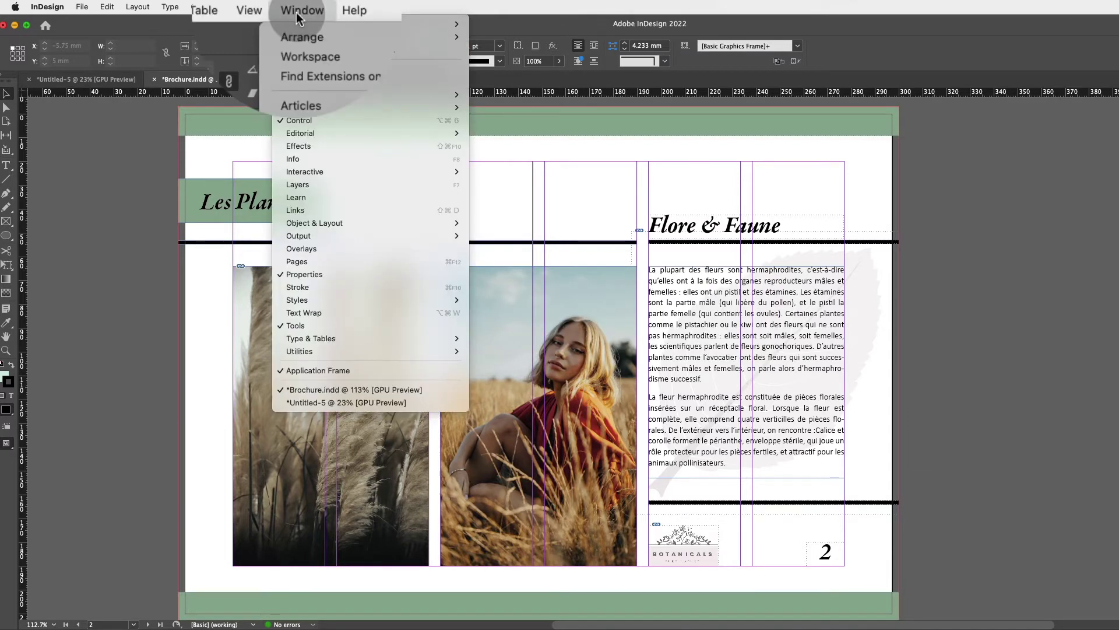
{"action": "left_click", "coordinate": [327, 208]}
{"action": "left_click_drag", "start_coordinate": [900, 170], "coordinate": [729, 169]}
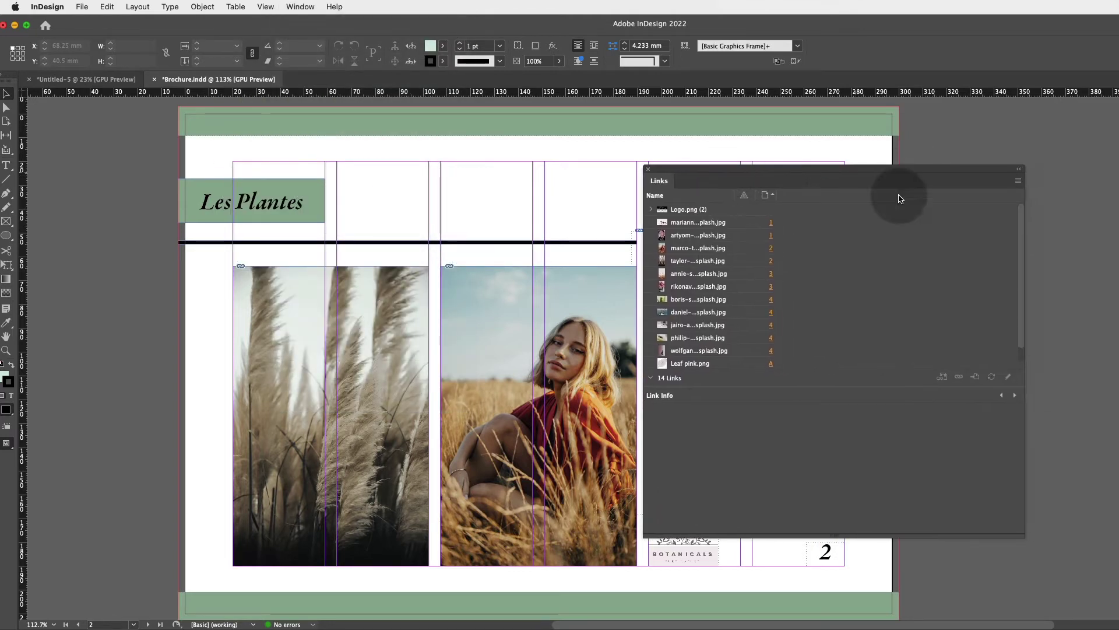
Check each image's Link Info, confirming status OK, 640 x 427, effective PPI 57.
{"action": "left_click", "coordinate": [691, 226]}
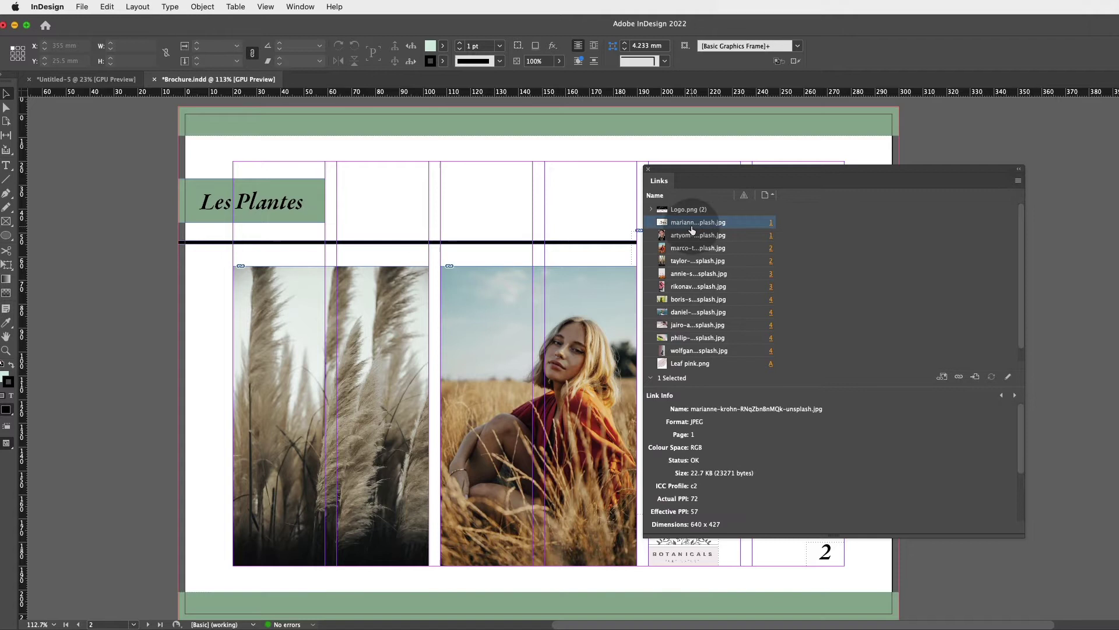
{"action": "left_click", "coordinate": [687, 239]}
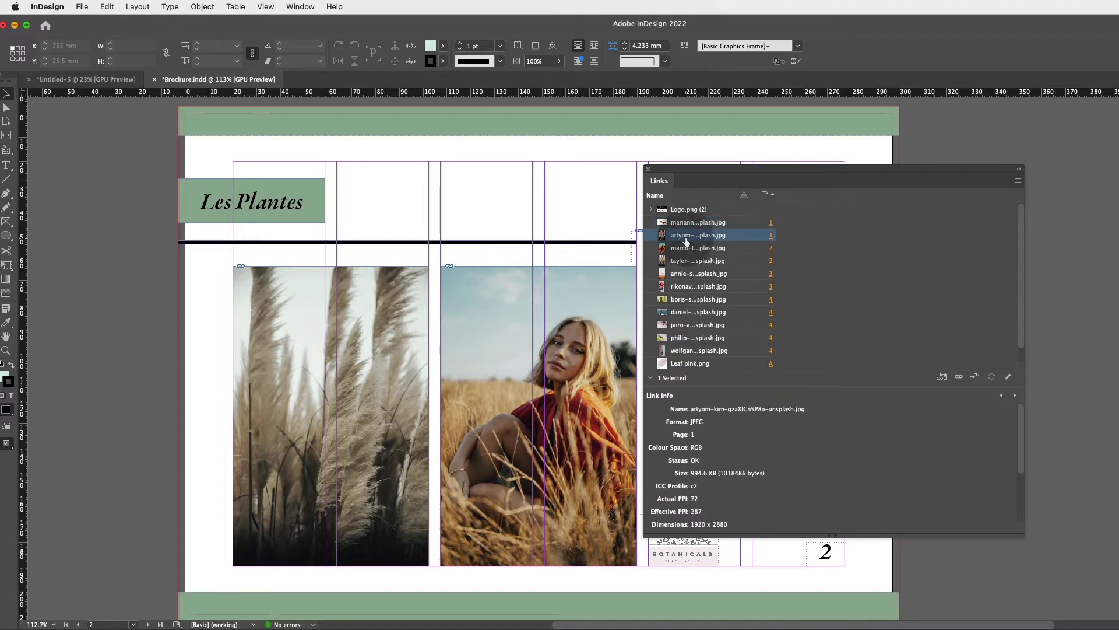
{"action": "left_click", "coordinate": [697, 247]}
{"action": "left_click", "coordinate": [700, 299]}
{"action": "left_click", "coordinate": [700, 338]}
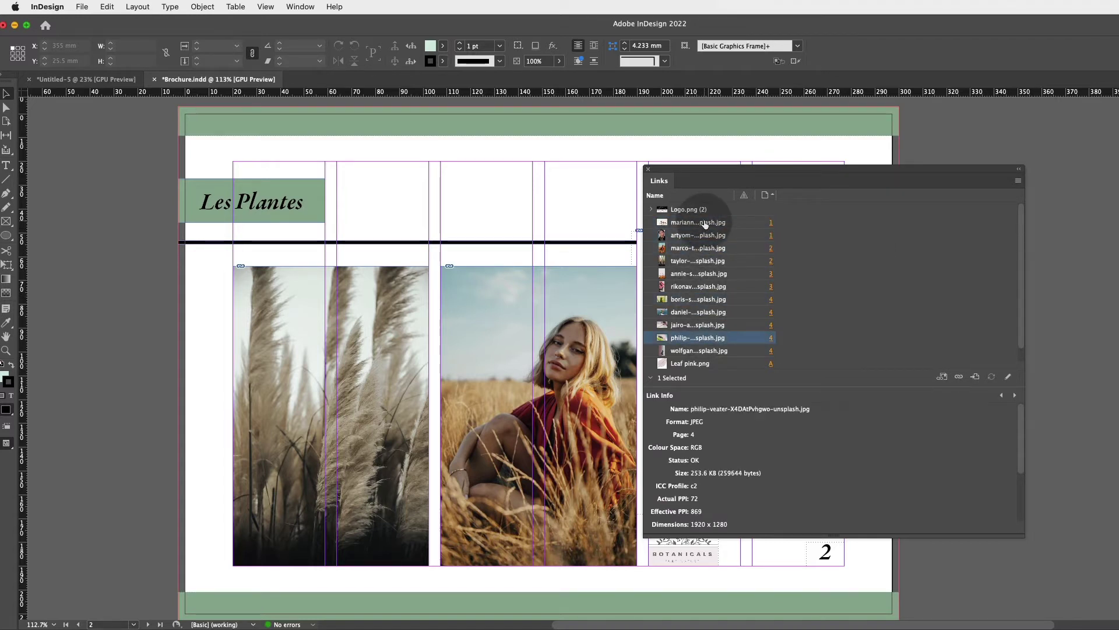
{"action": "left_click", "coordinate": [704, 223]}
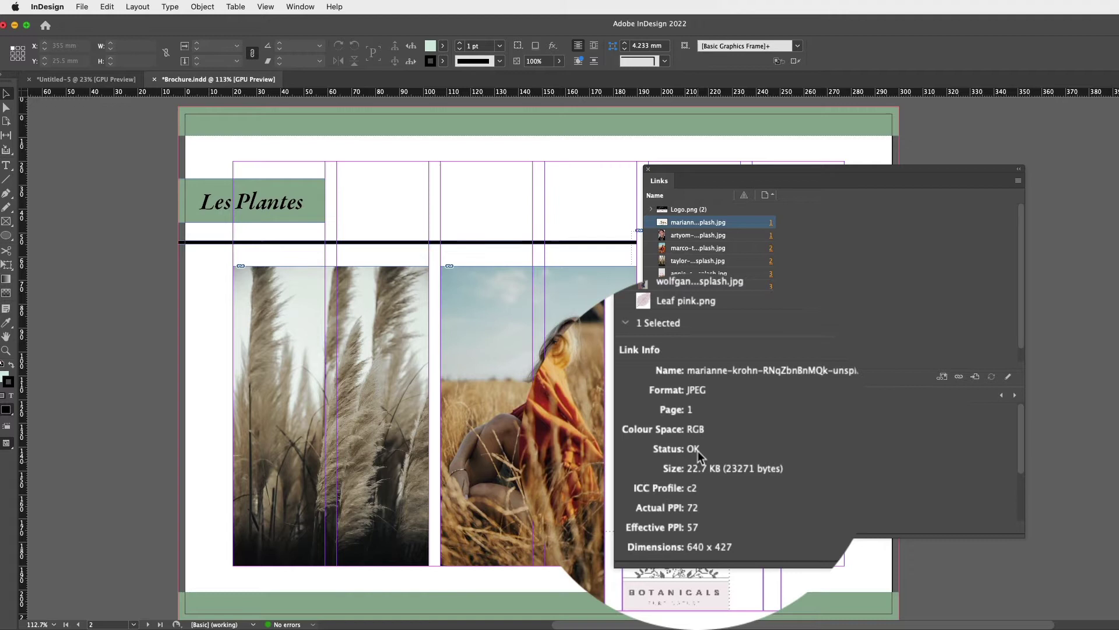
{"action": "left_click", "coordinate": [435, 236]}
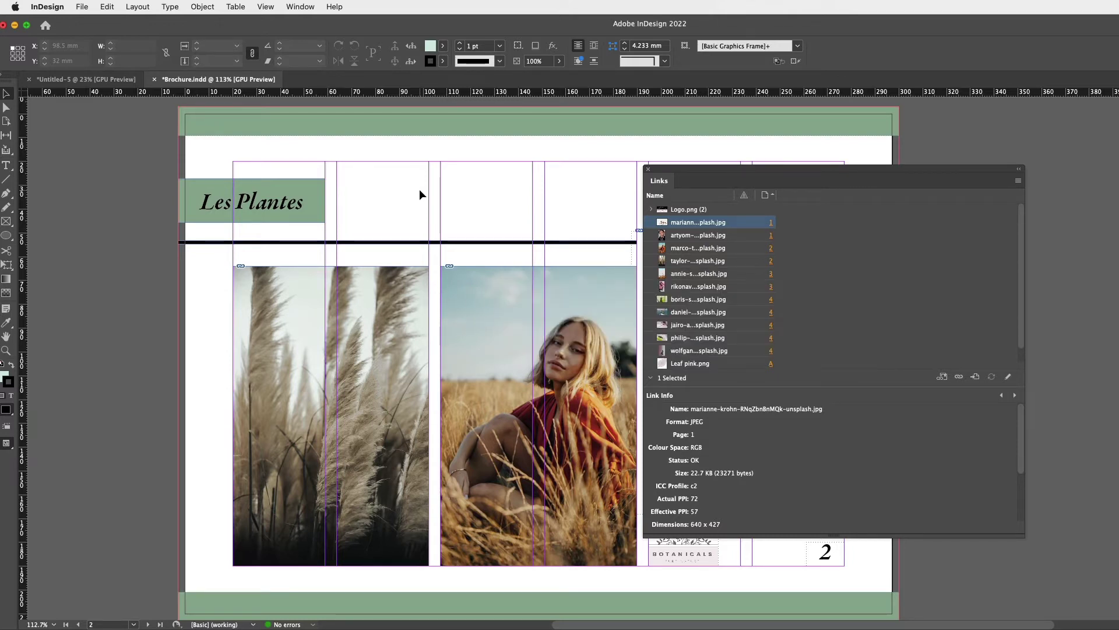
Drag the woman-in-the-field marco-testi JPG from Links to the desktop, then return to InDesign.
{"action": "left_click", "coordinate": [14, 25]}
{"action": "left_click", "coordinate": [341, 338]}
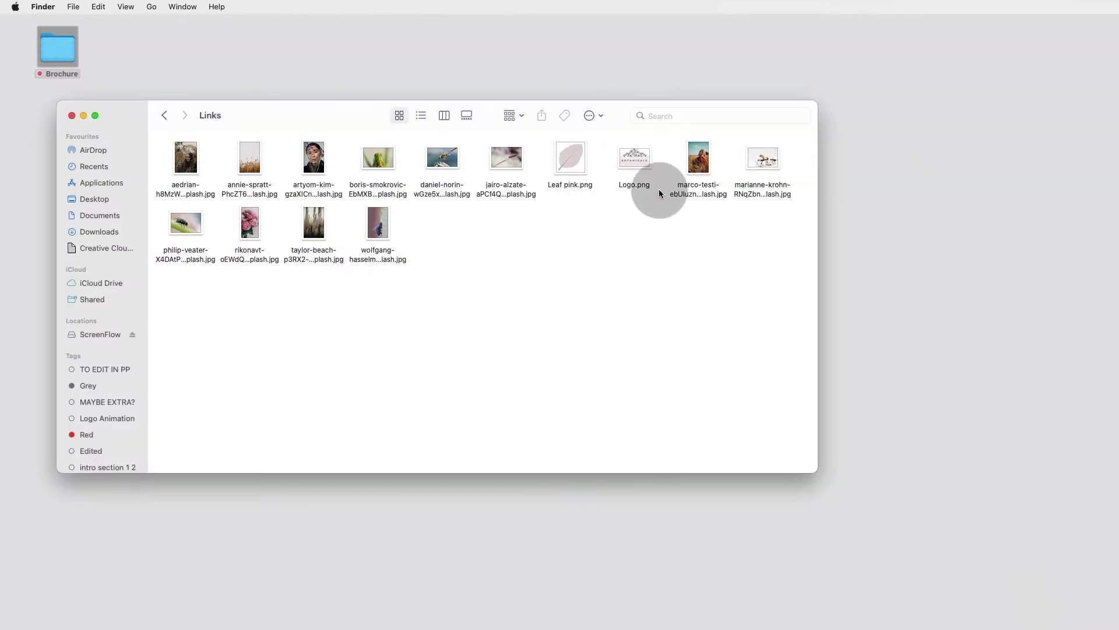
{"action": "left_click", "coordinate": [700, 164]}
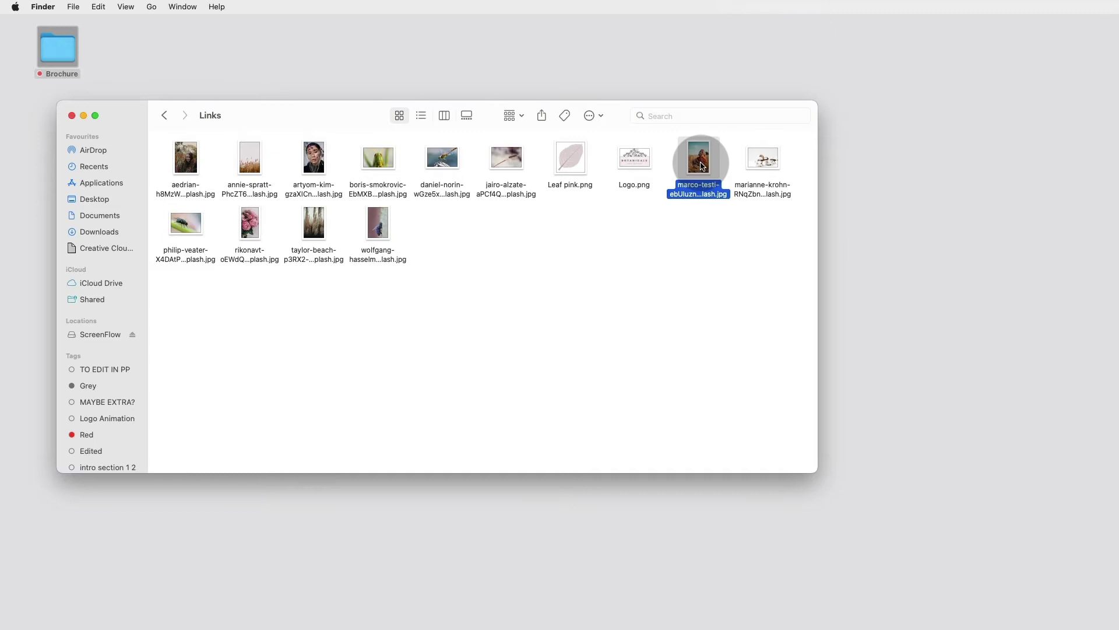
{"action": "left_click_drag", "start_coordinate": [703, 166], "coordinate": [969, 130]}
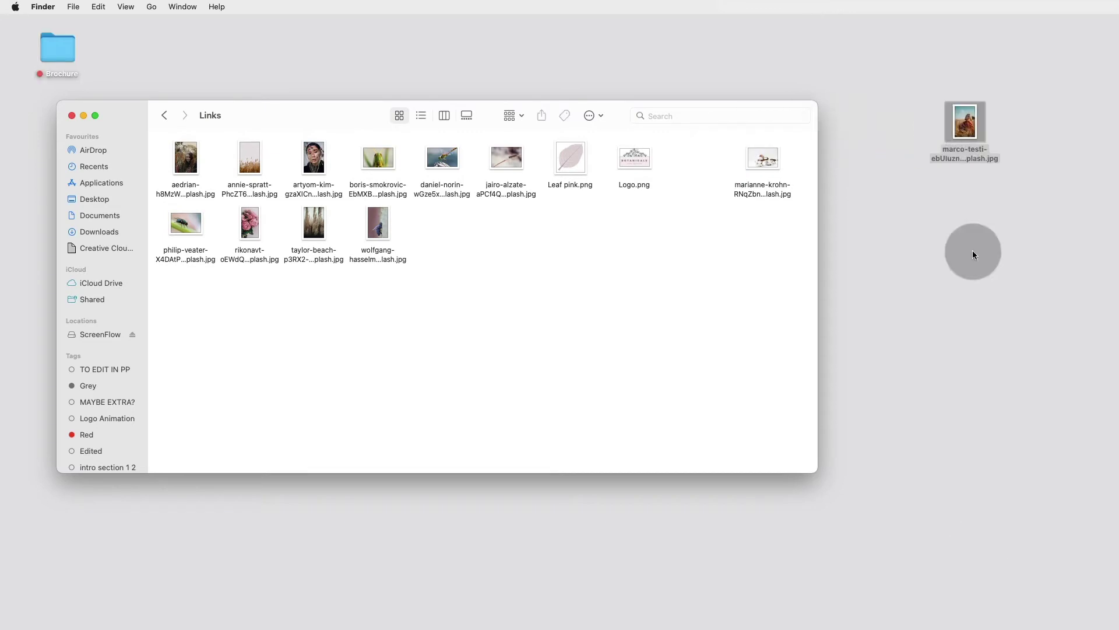
{"action": "left_click", "coordinate": [1032, 606]}
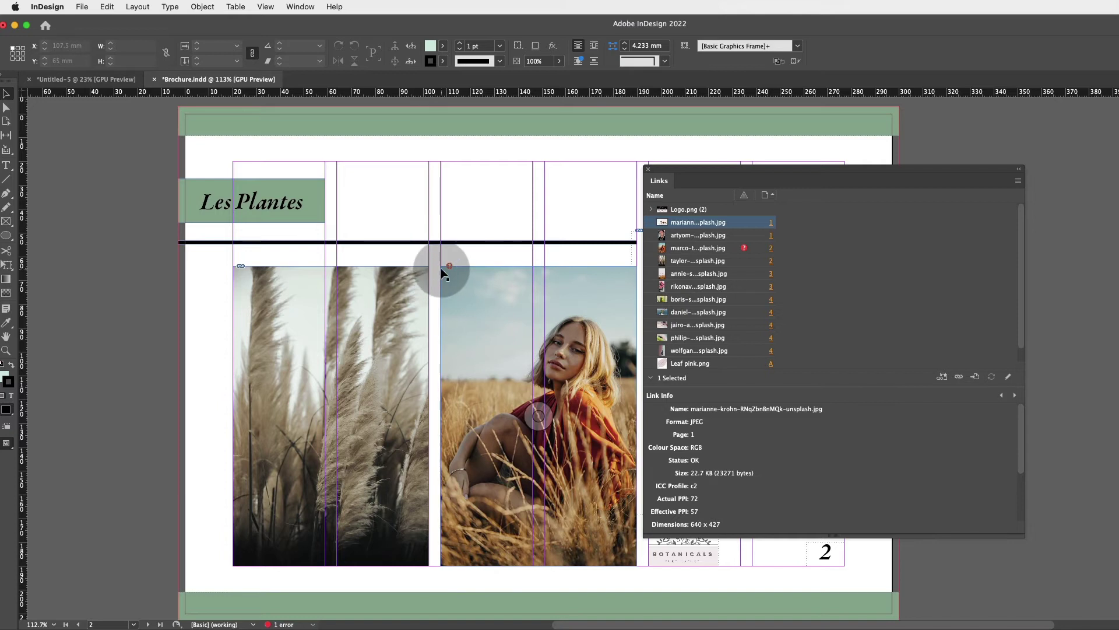
Move all remaining image files from the Links folder to the desktop, then restore Brochure.indd.
{"action": "left_click_drag", "start_coordinate": [441, 267], "coordinate": [449, 266]}
{"action": "left_click", "coordinate": [610, 255]}
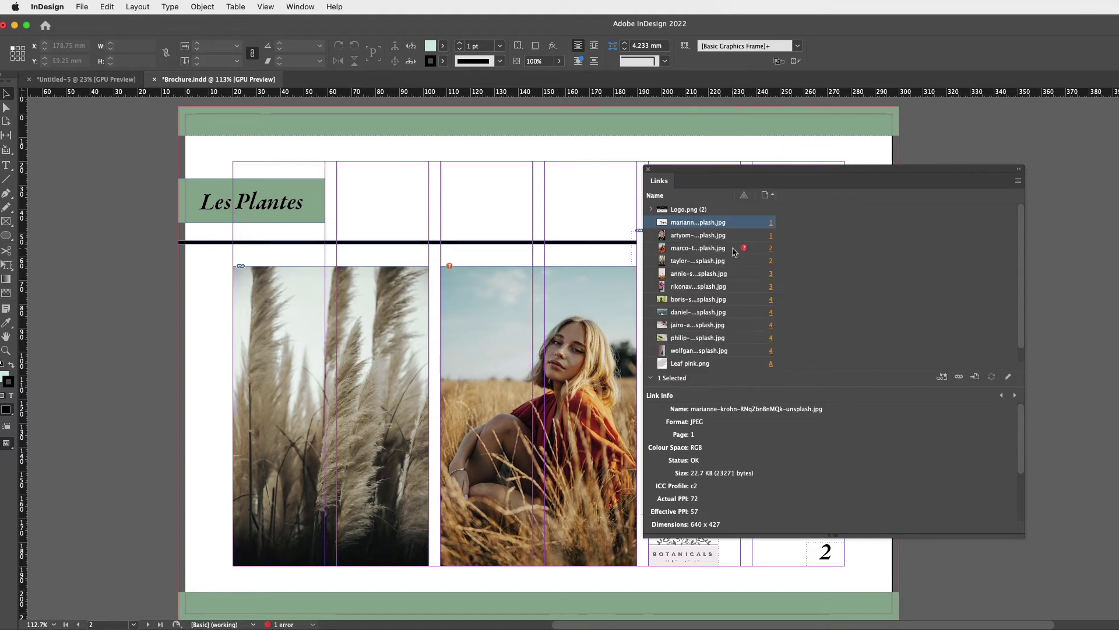
{"action": "left_click", "coordinate": [15, 26]}
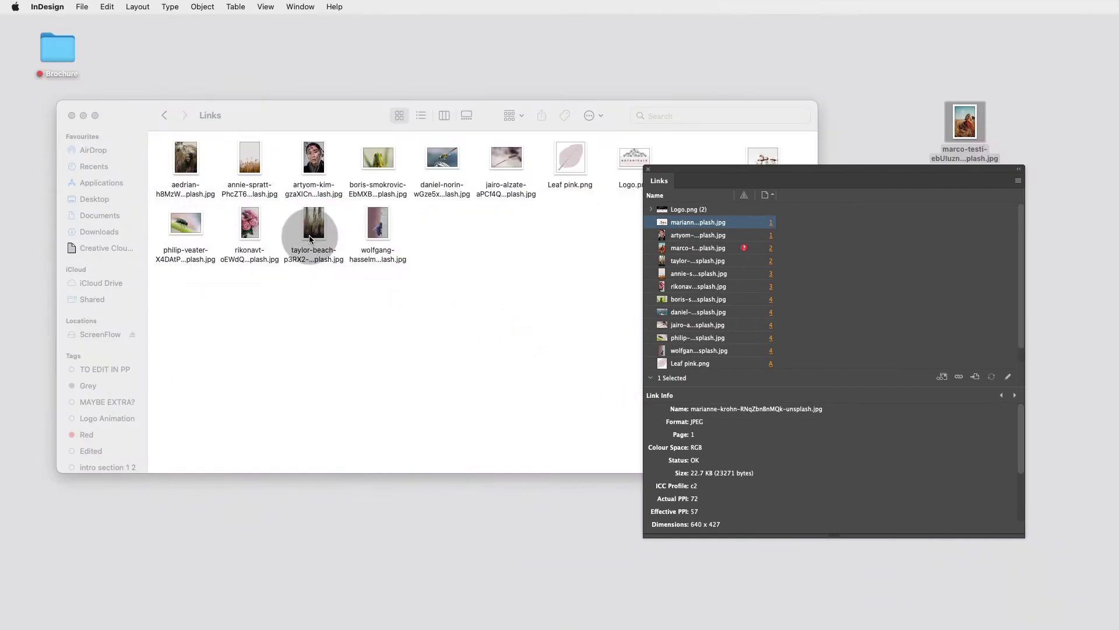
{"action": "left_click", "coordinate": [310, 230]}
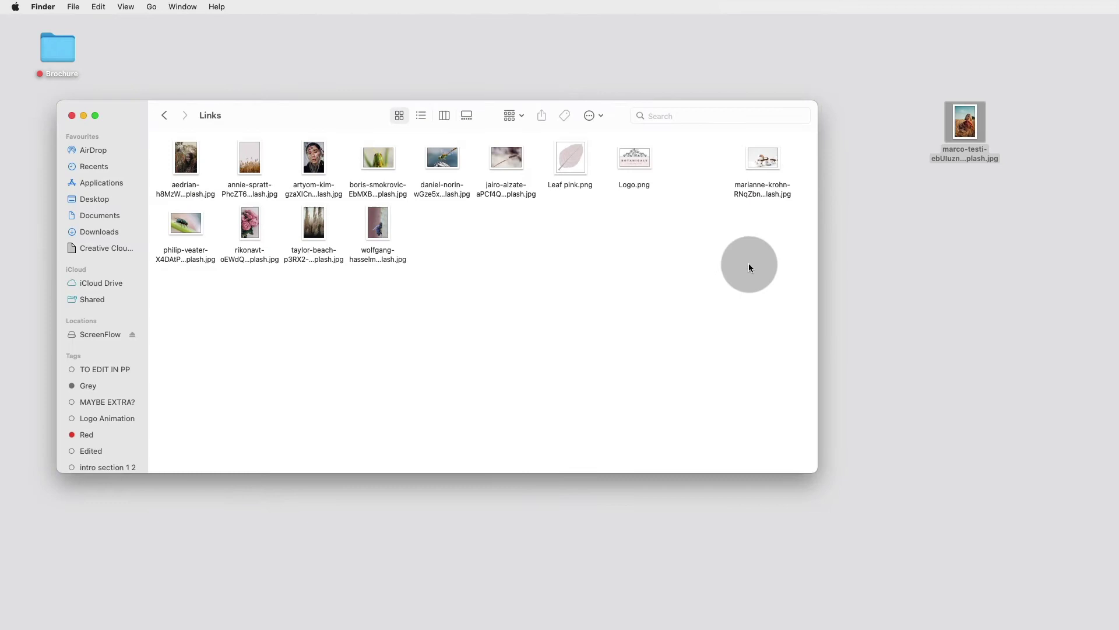
{"action": "left_click_drag", "start_coordinate": [751, 267], "coordinate": [890, 243]}
{"action": "left_click", "coordinate": [895, 625]}
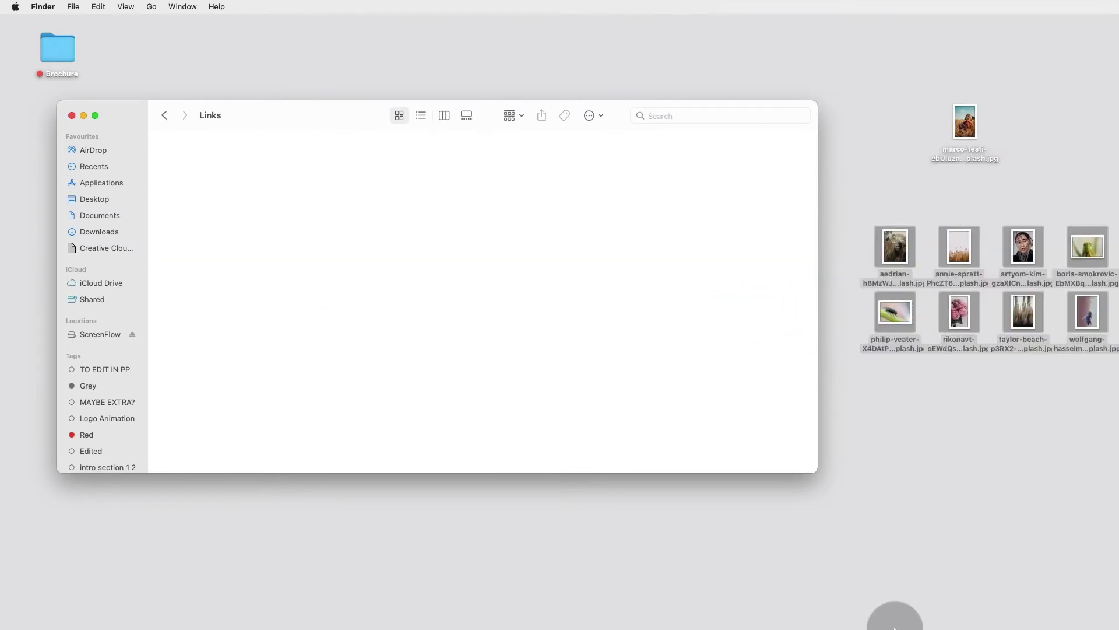
{"action": "left_click", "coordinate": [1043, 610]}
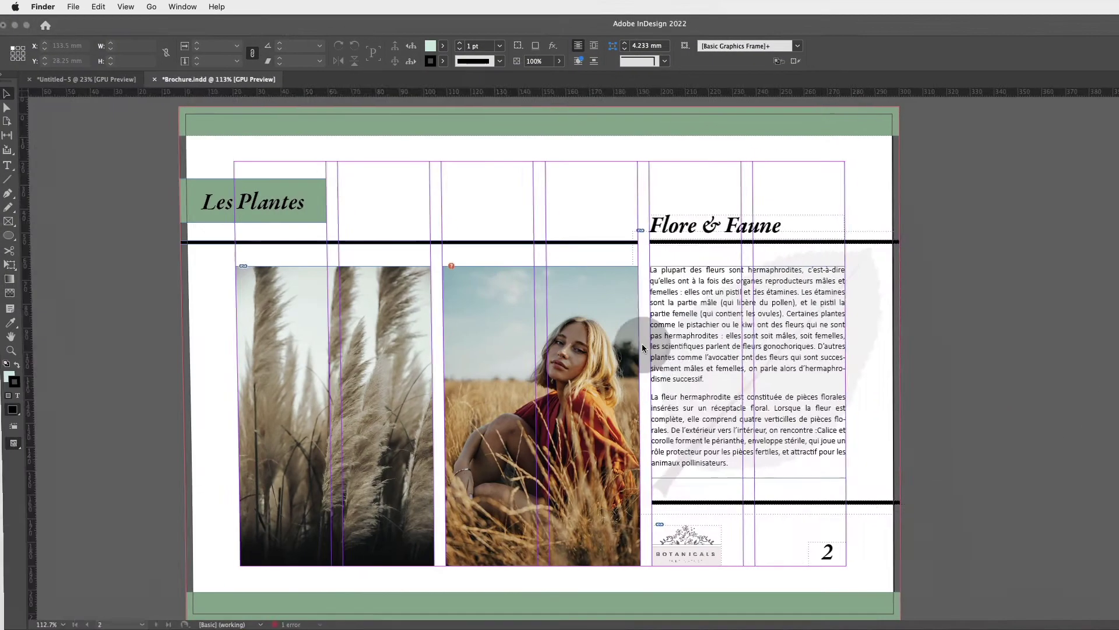
{"action": "left_click", "coordinate": [642, 344]}
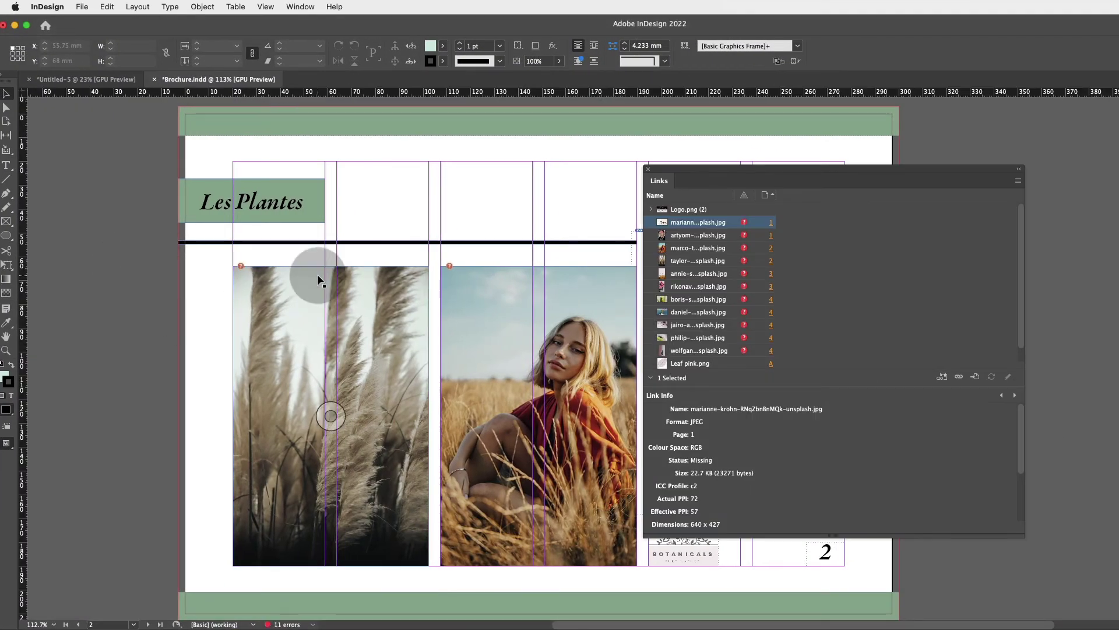
{"action": "scroll", "coordinate": [577, 240], "scroll_direction": "down", "scroll_amount": 5}
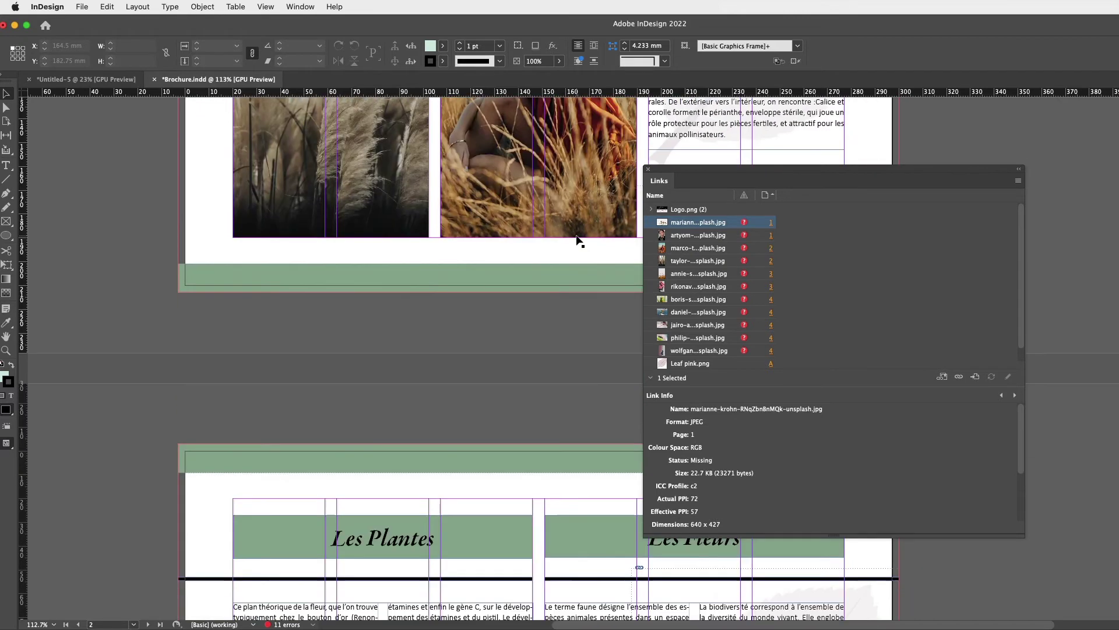
{"action": "scroll", "coordinate": [577, 240], "scroll_direction": "down", "scroll_amount": 4}
{"action": "scroll", "coordinate": [577, 240], "scroll_direction": "up", "scroll_amount": 9}
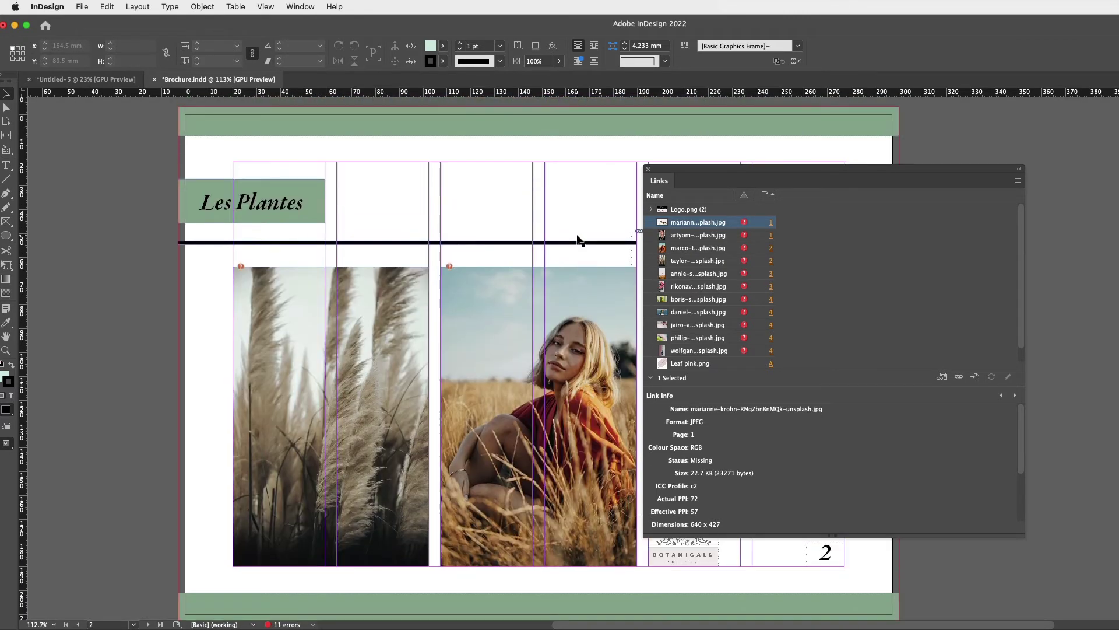
{"action": "scroll", "coordinate": [577, 239], "scroll_direction": "down", "scroll_amount": 1}
{"action": "scroll", "coordinate": [576, 238], "scroll_direction": "right", "scroll_amount": 1}
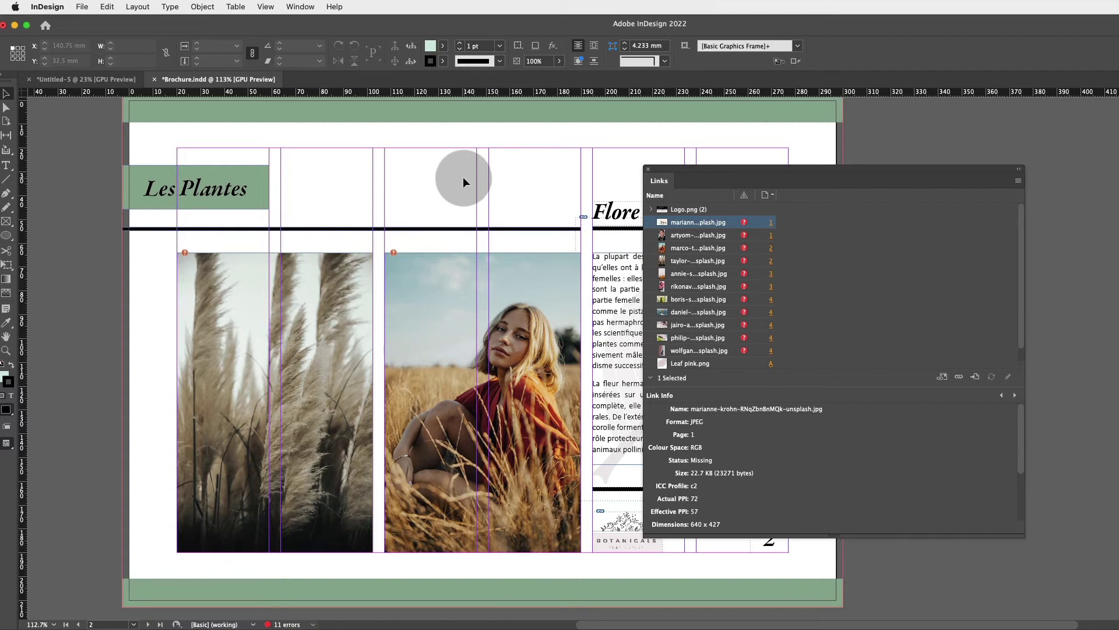
Select the missing marco image in the Links panel and open its relink file locator.
{"action": "mouse_move", "coordinate": [411, 251]}
{"action": "left_mouse_down"}
{"action": "mouse_move", "coordinate": [395, 243]}
{"action": "mouse_move", "coordinate": [391, 251]}
{"action": "left_mouse_up"}
{"action": "left_click", "coordinate": [743, 222]}
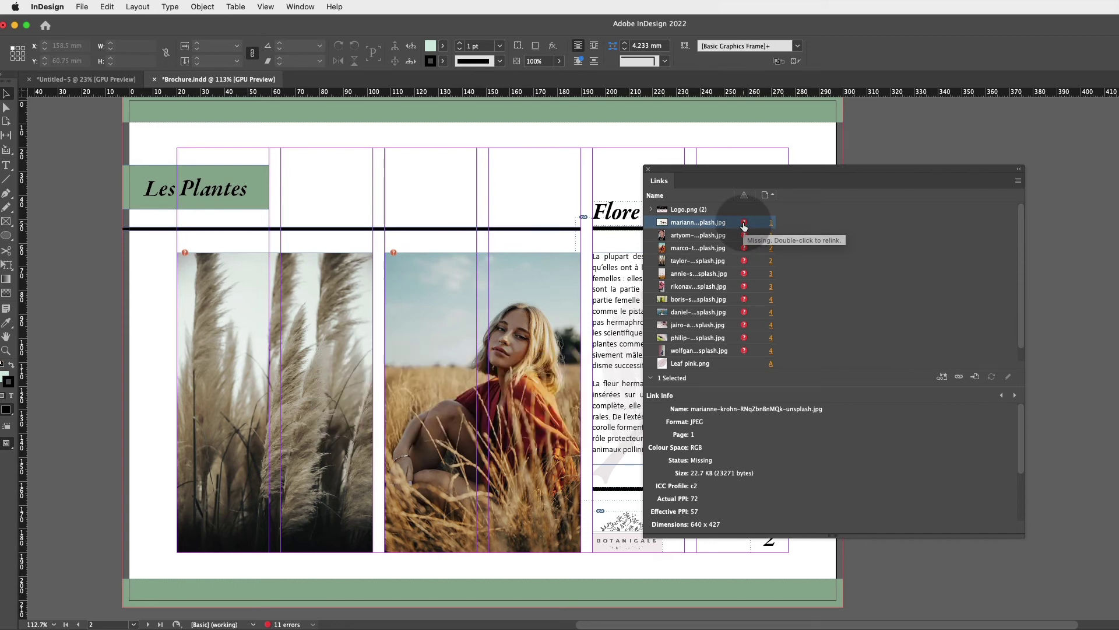
{"action": "left_click", "coordinate": [744, 248]}
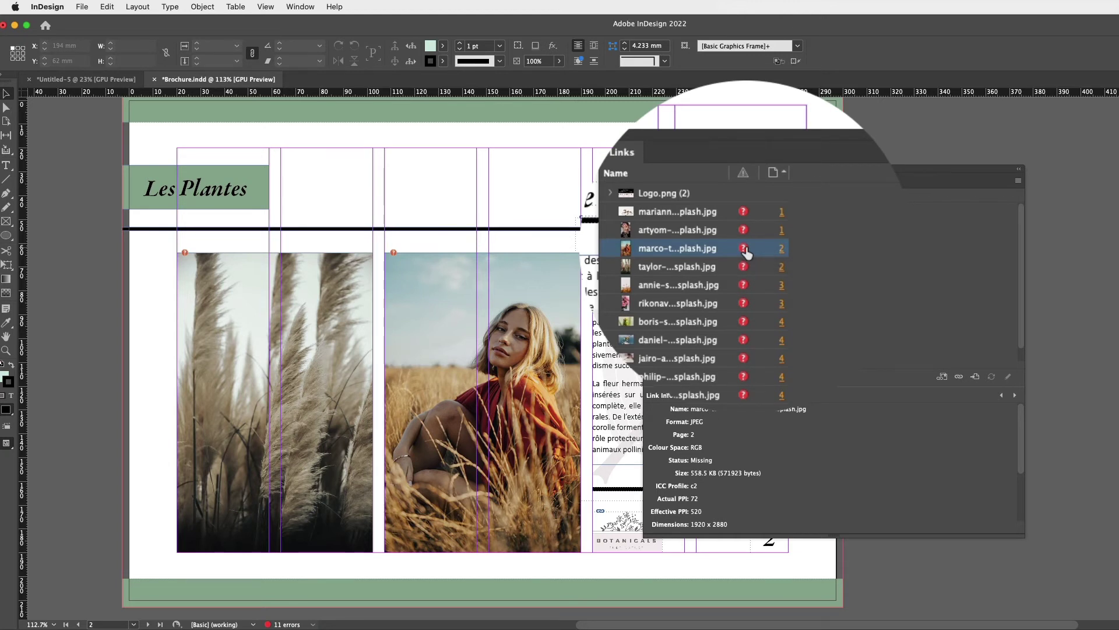
{"action": "double_click", "coordinate": [745, 248]}
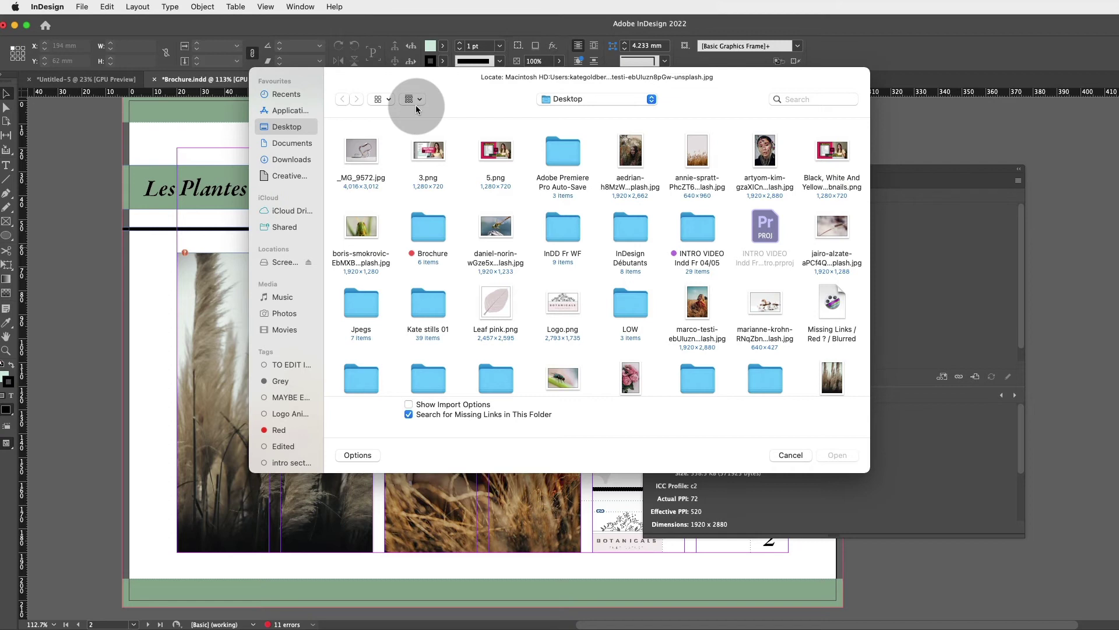
{"action": "left_click_drag", "start_coordinate": [500, 81], "coordinate": [267, 115]}
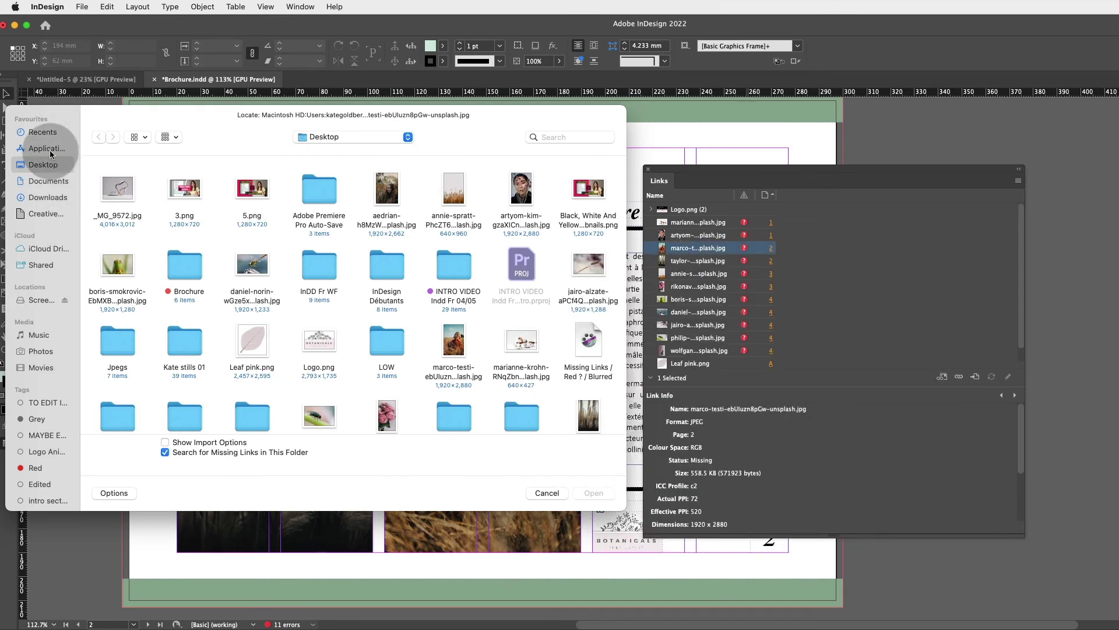
Search 'marco', choose marco-testi-ebUluzn8pGw-unsplash.jpg on the Desktop, and relink to it.
{"action": "left_click", "coordinate": [561, 139]}
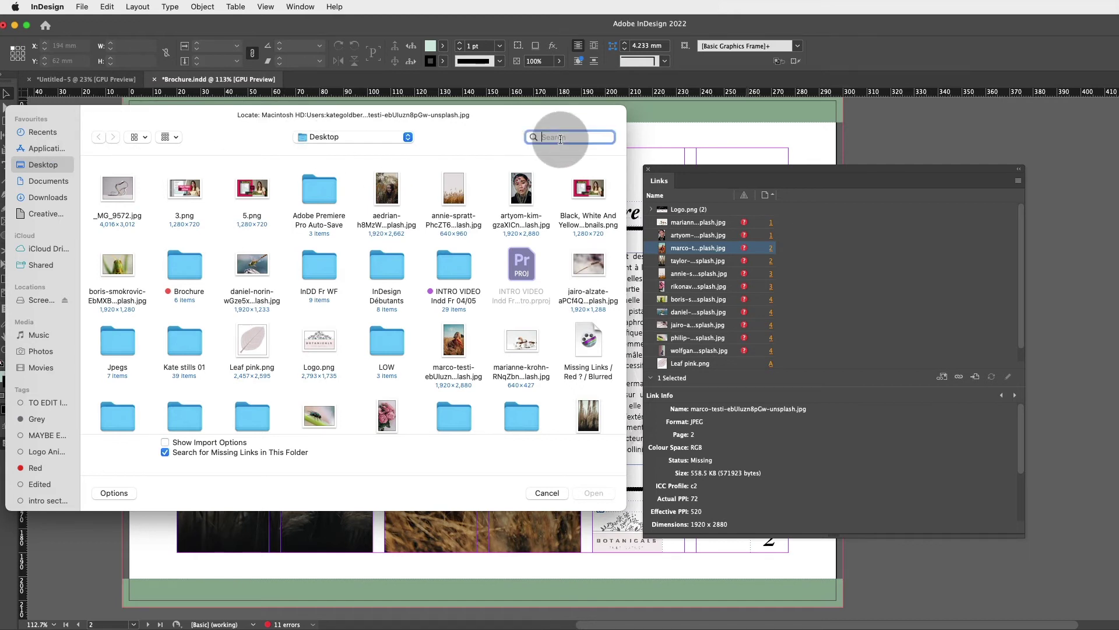
{"action": "type", "text": "mae"}
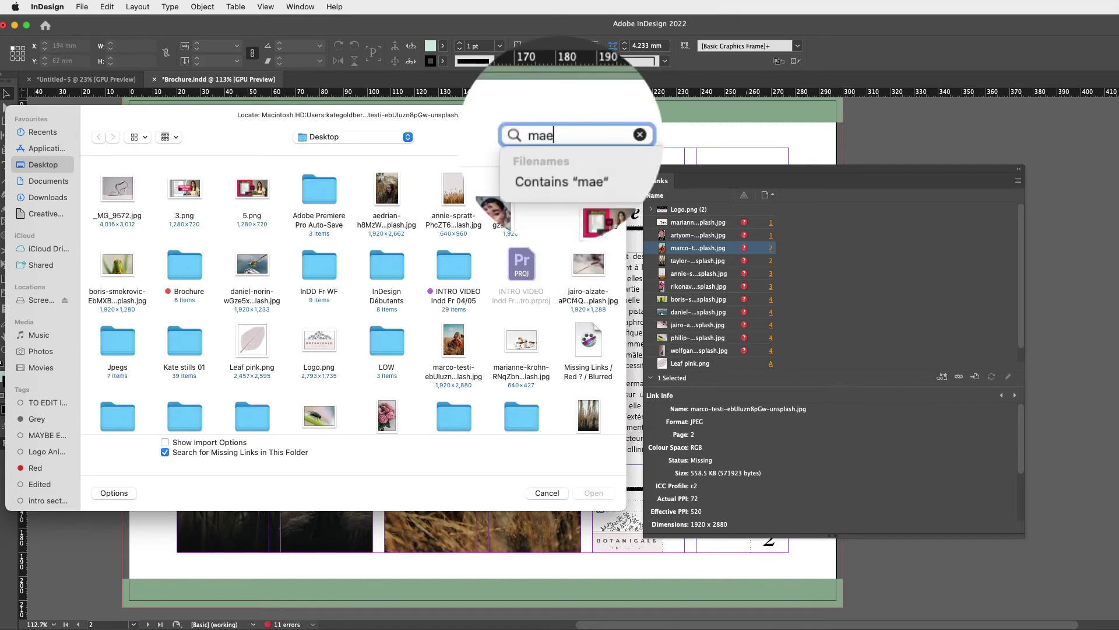
{"action": "key", "text": "BackSpace"}
{"action": "type", "text": "t"}
{"action": "key", "text": "BackSpace"}
{"action": "type", "text": "rco"}
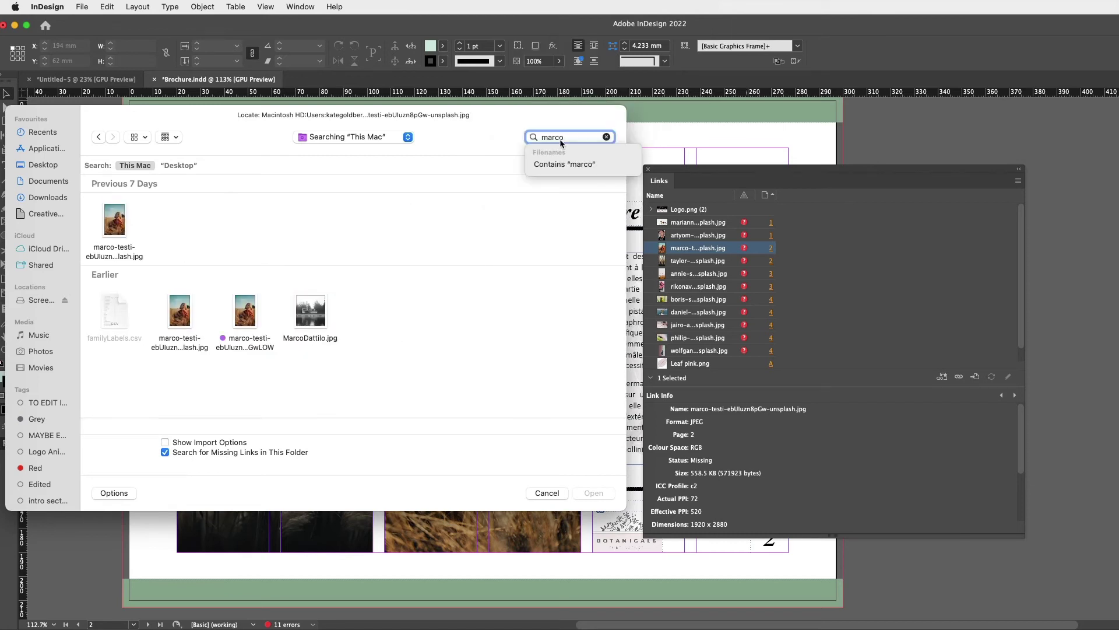
{"action": "left_click", "coordinate": [237, 213]}
{"action": "left_click", "coordinate": [114, 221]}
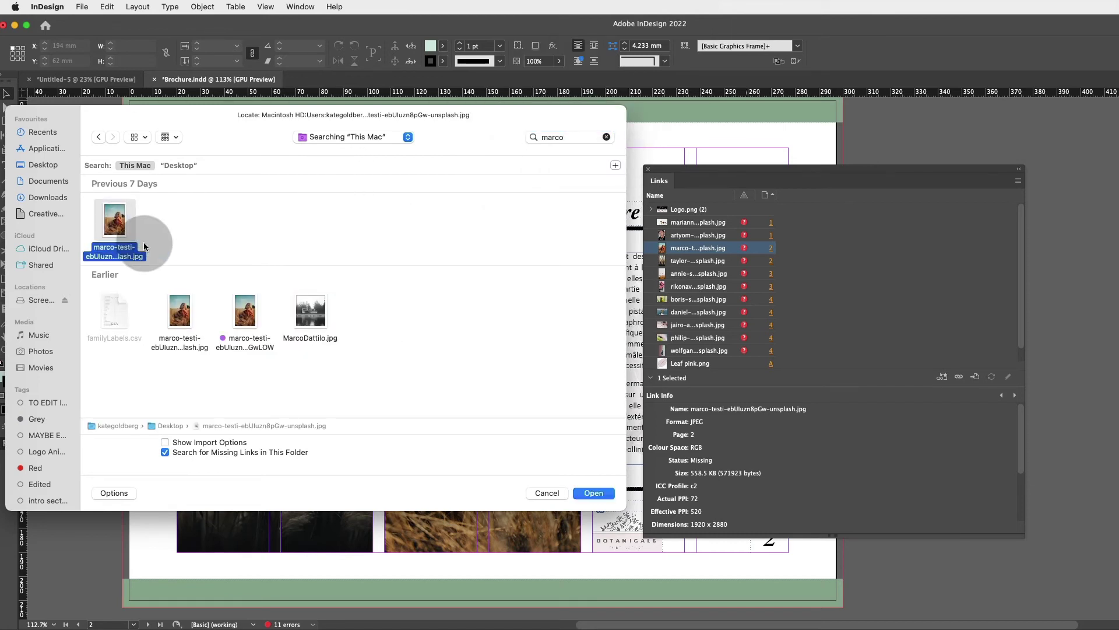
{"action": "left_click", "coordinate": [180, 312]}
{"action": "key", "text": "super+bracketleft"}
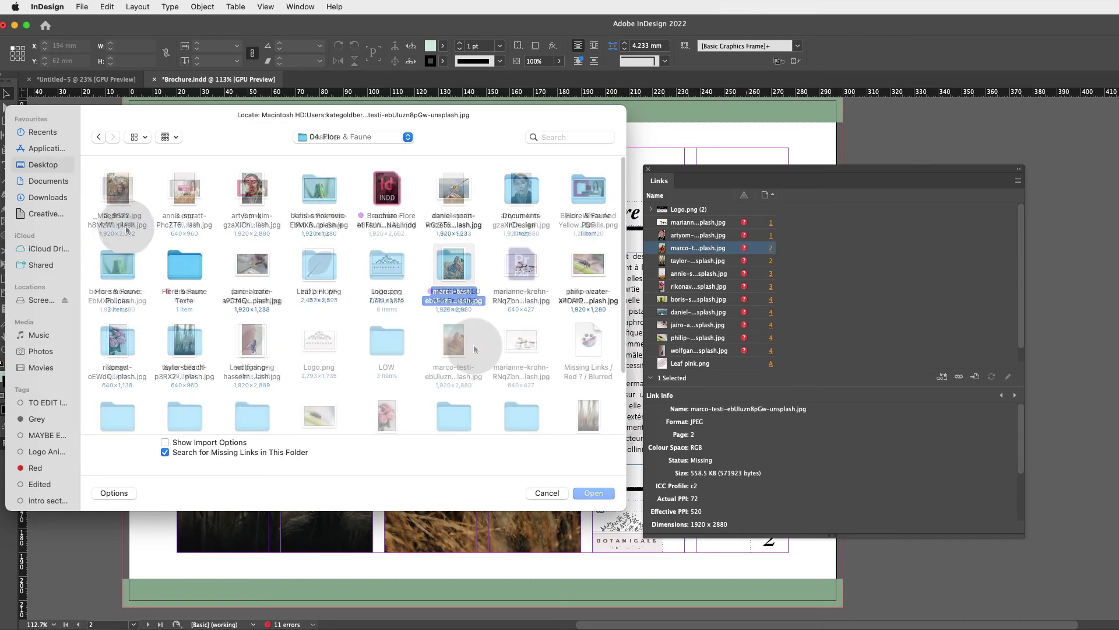
{"action": "scroll", "coordinate": [473, 345], "scroll_direction": "down", "scroll_amount": 1}
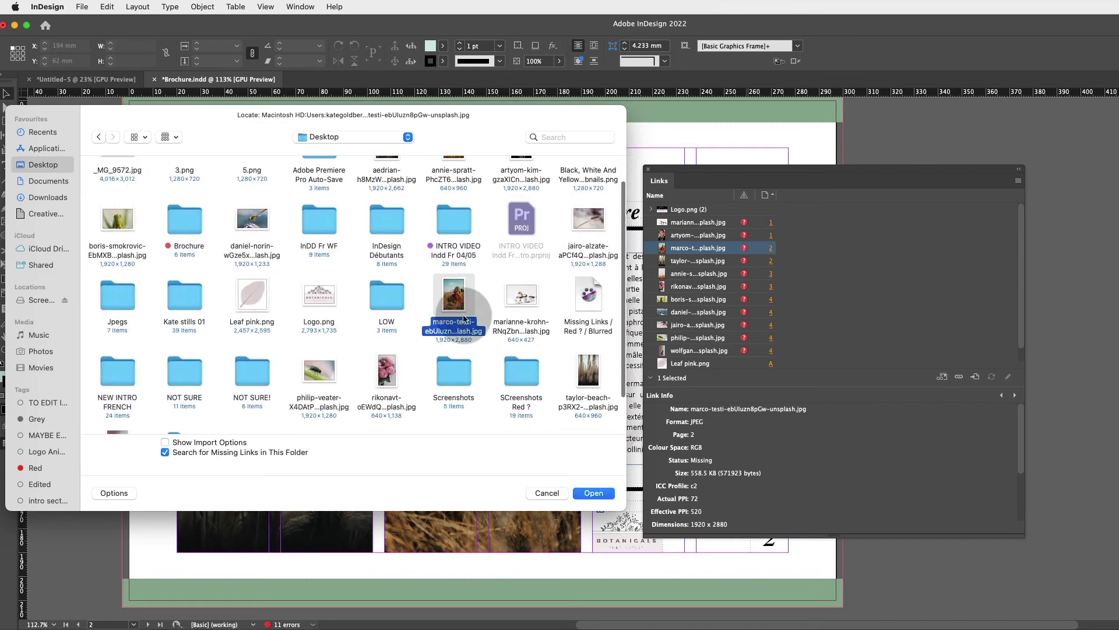
{"action": "left_click", "coordinate": [602, 493]}
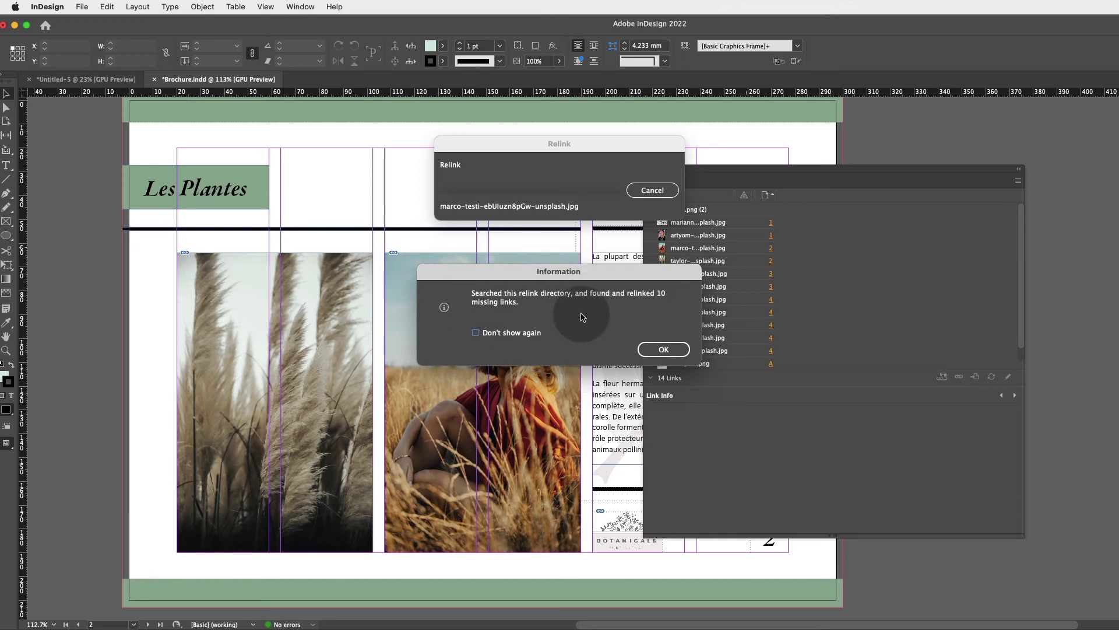
Dismiss the '10 missing links relinked' message and confirm the first image link shows status OK.
{"action": "left_click", "coordinate": [663, 349]}
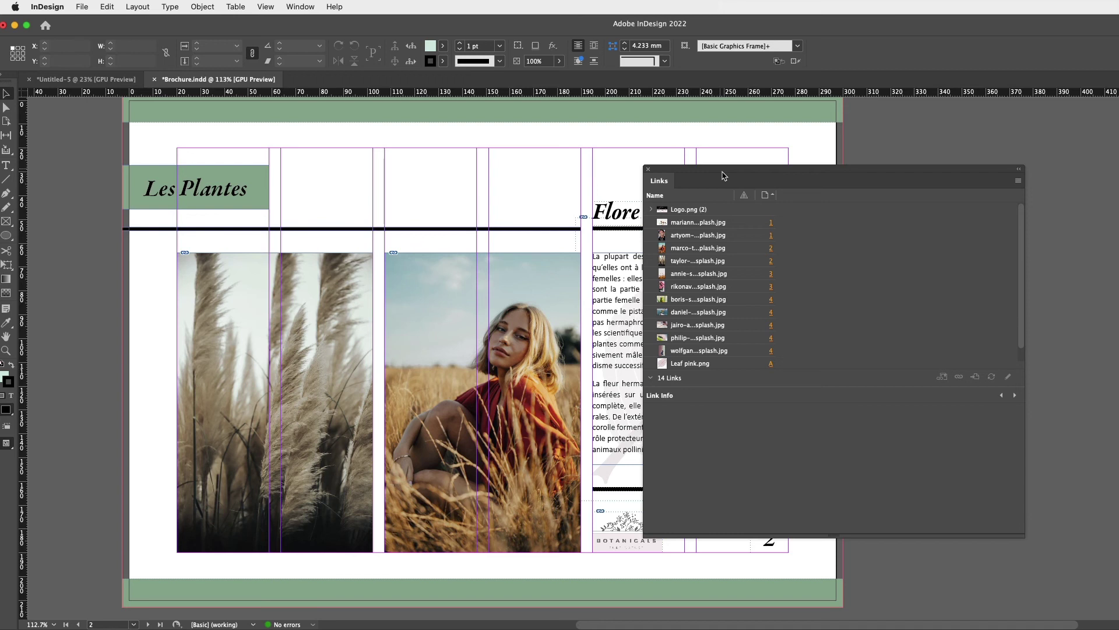
{"action": "left_click", "coordinate": [729, 222]}
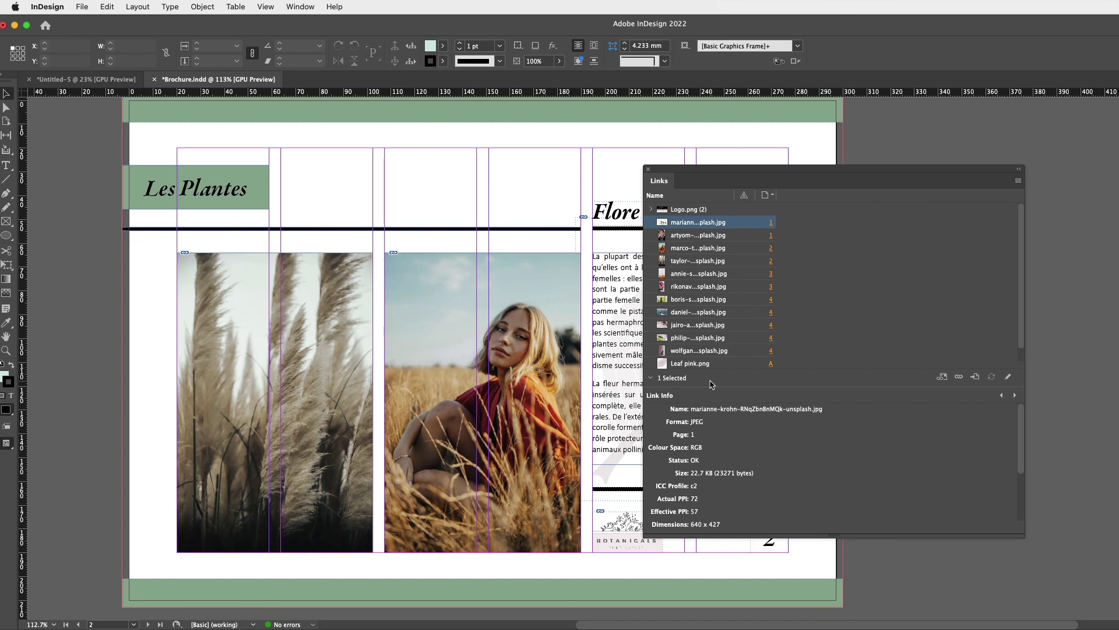
{"action": "left_click", "coordinate": [699, 411]}
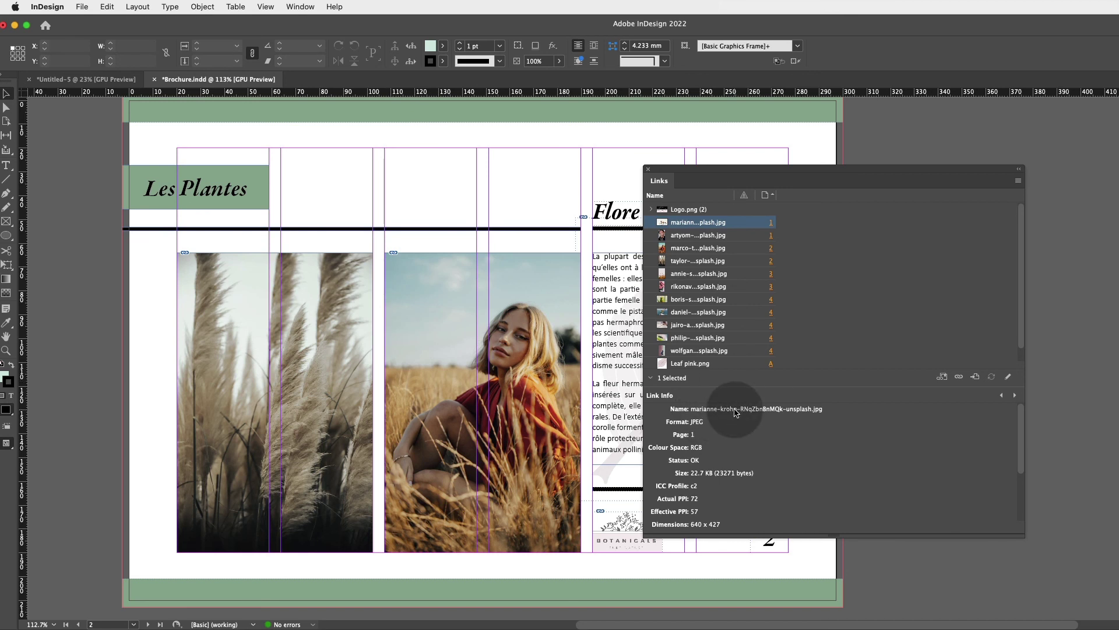